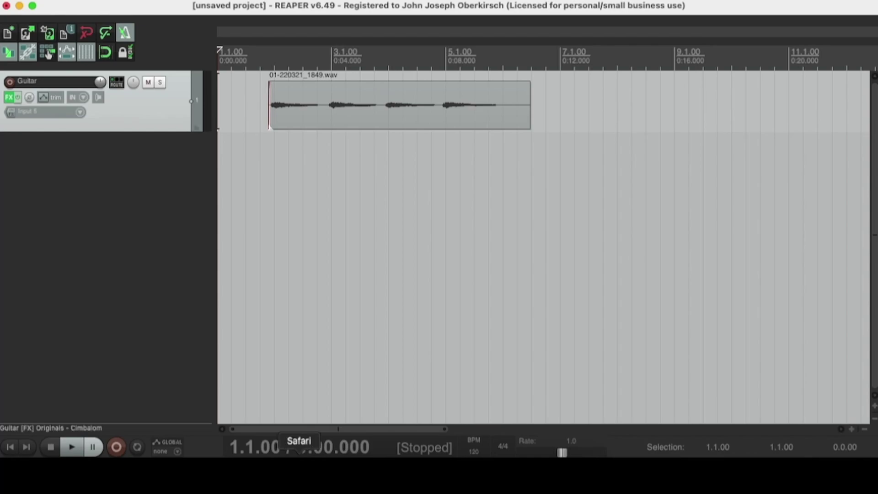
# Switch to Safari and review the ASIO4ALL 2.15 driver downloads listed by language on asio4all.org.
pyautogui.click(298, 453)
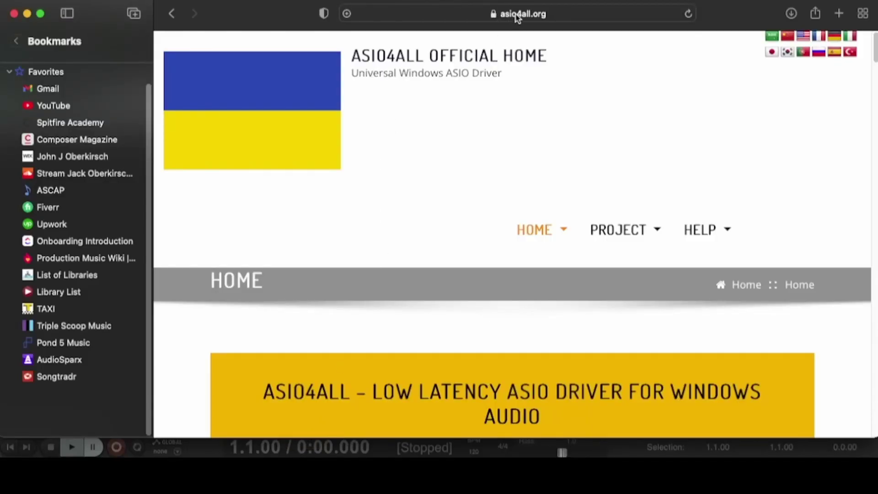
pyautogui.scroll(-10, 518, 133)
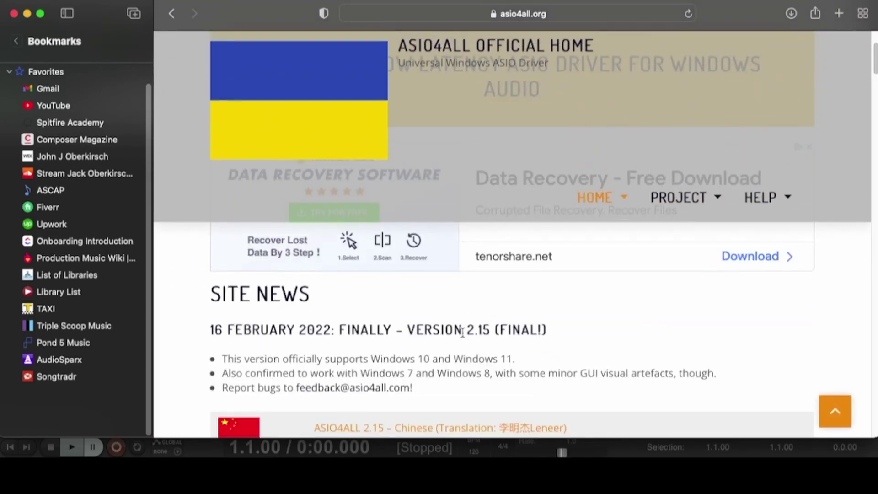
pyautogui.scroll(10, 464, 337)
pyautogui.scroll(-15, 461, 335)
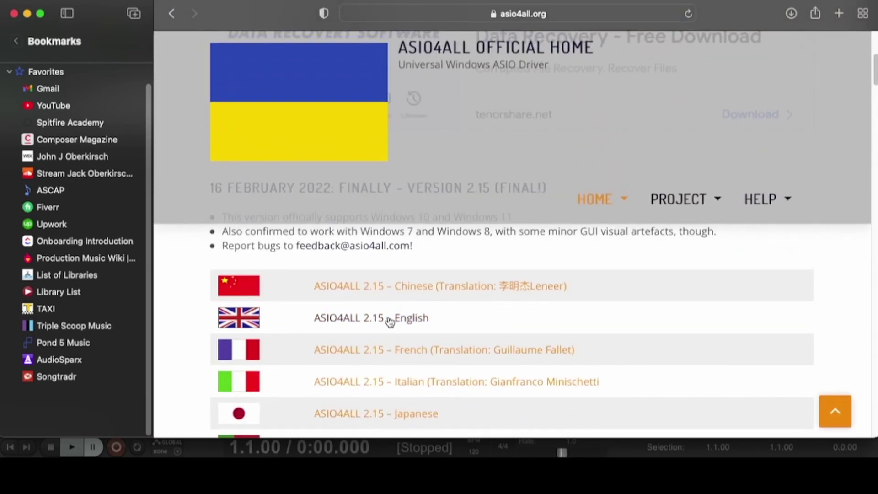
pyautogui.scroll(-1, 391, 313)
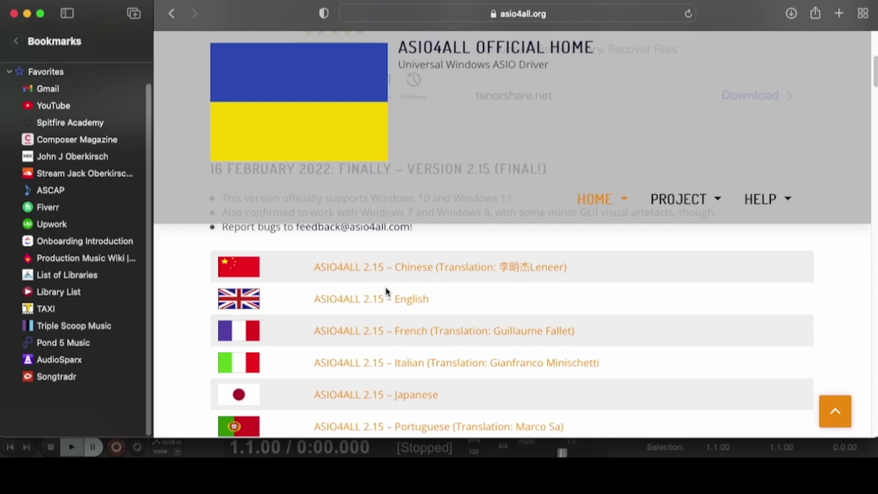
pyautogui.scroll(10, 385, 286)
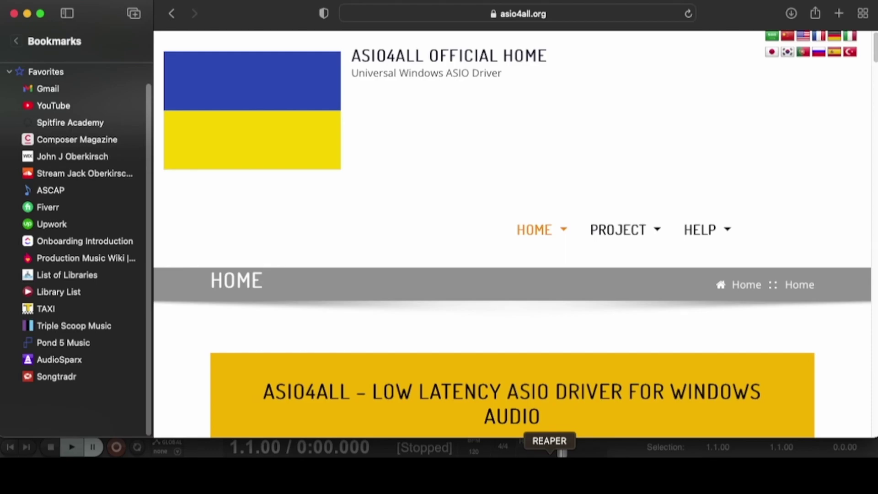
# Switch to REAPER, inspect and play back the guitar recording, and return to the project start.
pyautogui.click(549, 457)
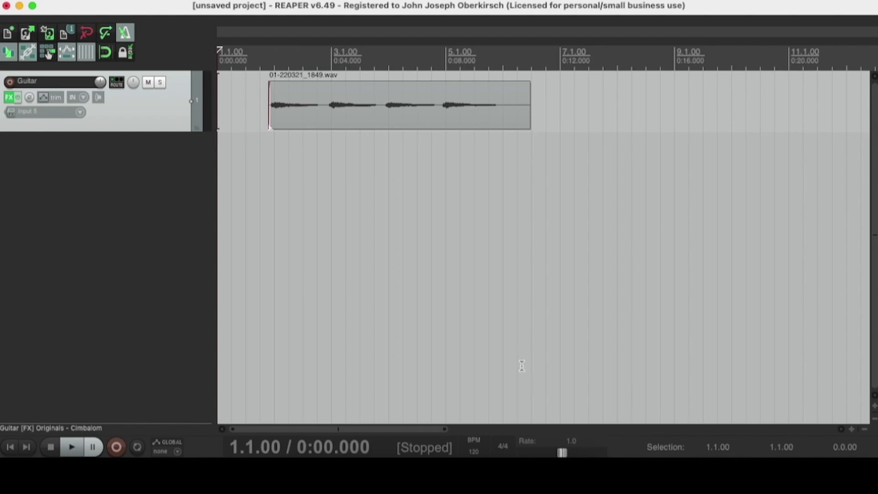
pyautogui.scroll(3, 447, 68)
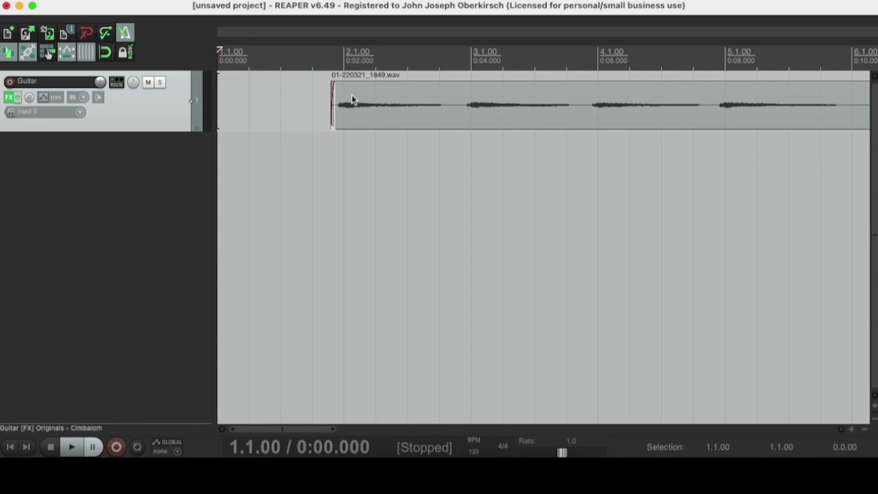
pyautogui.press('space')
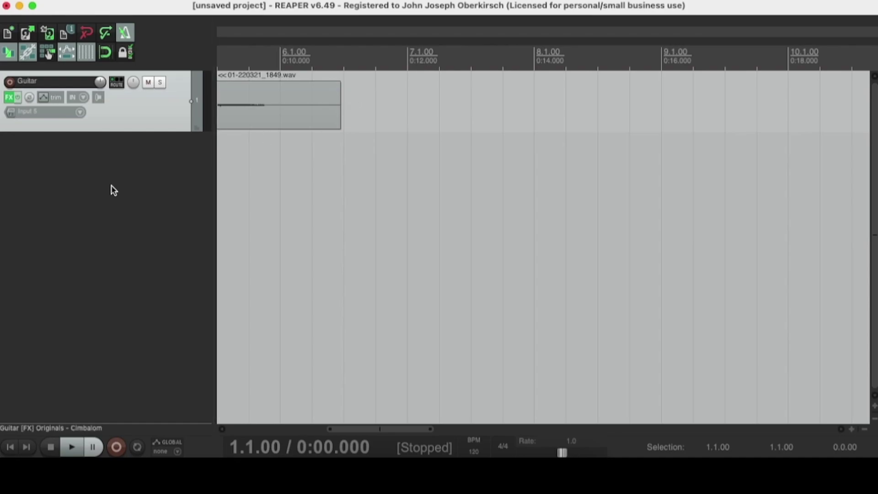
pyautogui.click(10, 447)
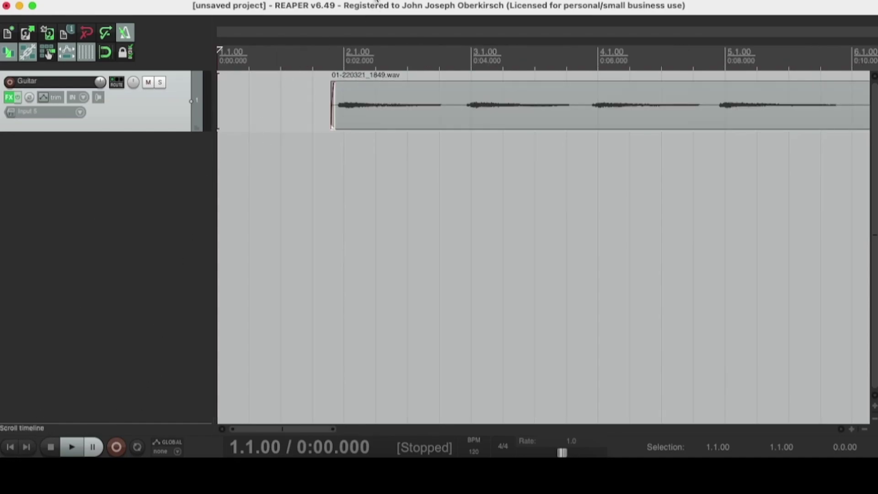
# Open the Recording settings in the Audio section of the preferences.
pyautogui.click(270, 0)
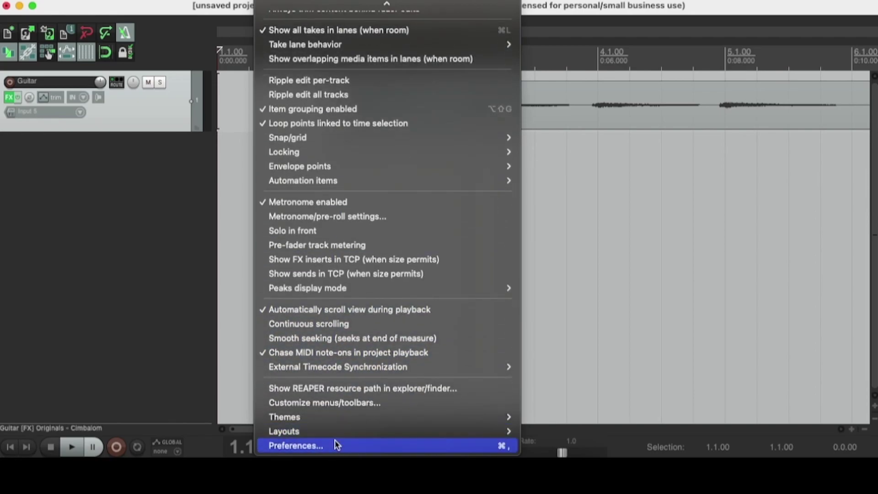
pyautogui.click(337, 443)
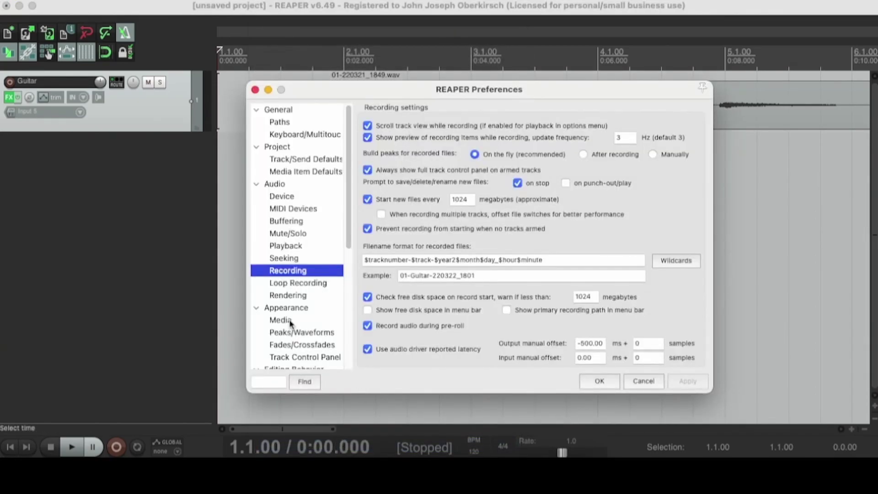
pyautogui.scroll(-5, 293, 320)
pyautogui.scroll(-2, 315, 316)
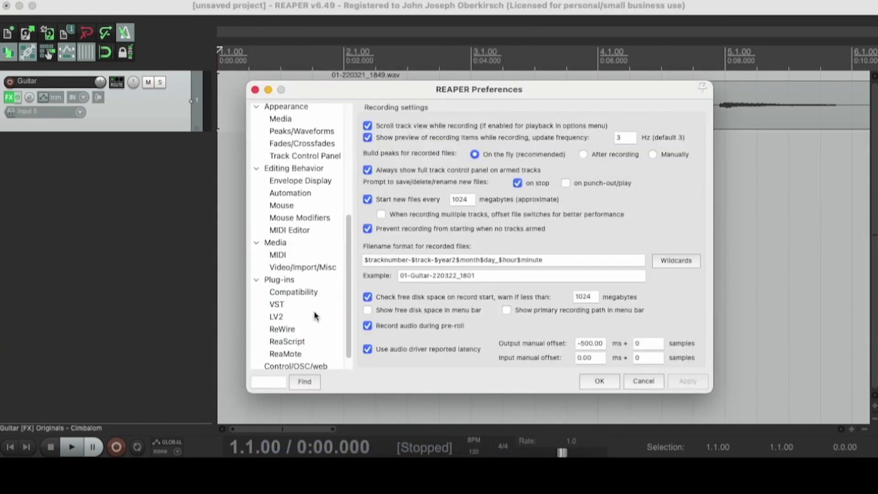
pyautogui.scroll(10, 315, 315)
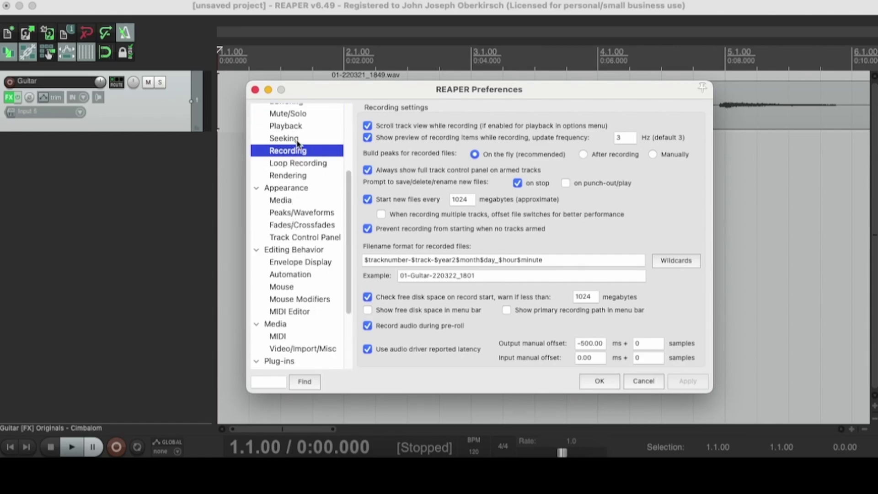
pyautogui.scroll(3, 299, 151)
pyautogui.click(276, 118)
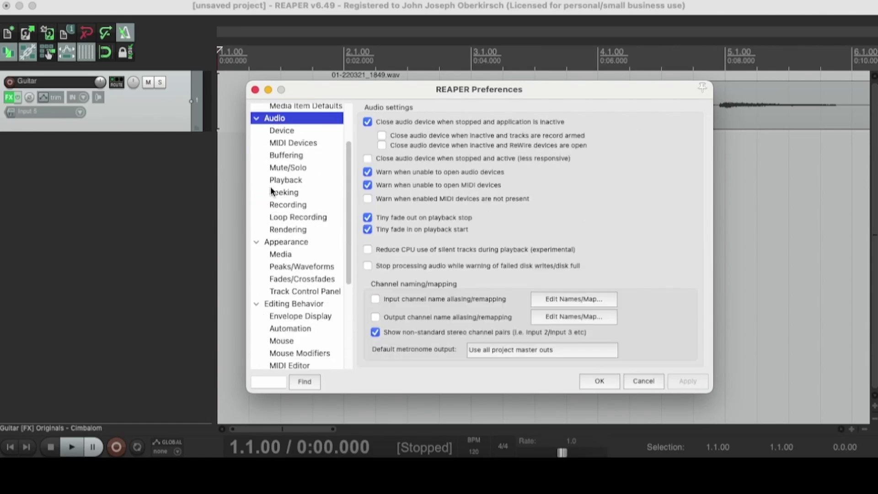
pyautogui.click(280, 205)
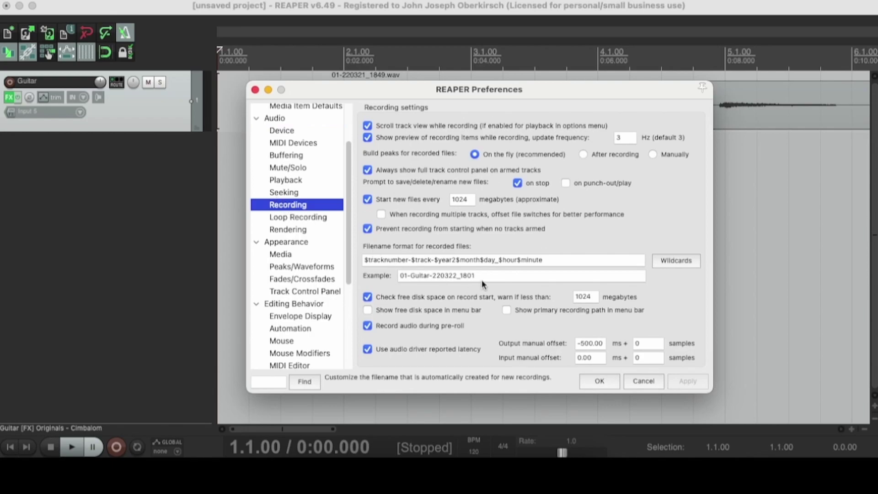
# Set the output manual offset for recording latency to 0.00 ms.
pyautogui.click(596, 343)
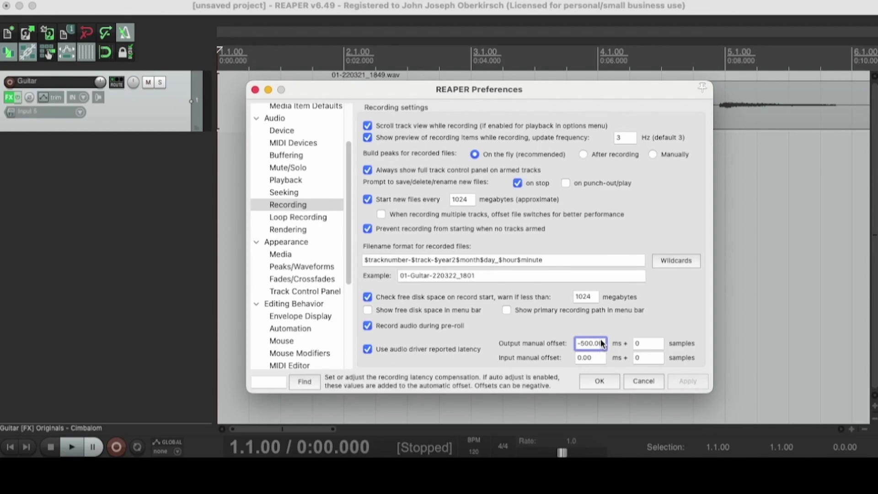
pyautogui.moveTo(602, 342); pyautogui.dragTo(570, 342)
pyautogui.write('0.00')
# Try 10 ms and 20 ms as the output manual offset in the recording settings.
pyautogui.press('BackSpace')
pyautogui.press('BackSpace')
pyautogui.press('BackSpace')
pyautogui.press('BackSpace')
pyautogui.write('10')
pyautogui.press('BackSpace')
pyautogui.press('BackSpace')
pyautogui.write('10')
pyautogui.press('BackSpace')
pyautogui.press('BackSpace')
pyautogui.write('10')
pyautogui.press('BackSpace')
pyautogui.press('BackSpace')
pyautogui.write('20')
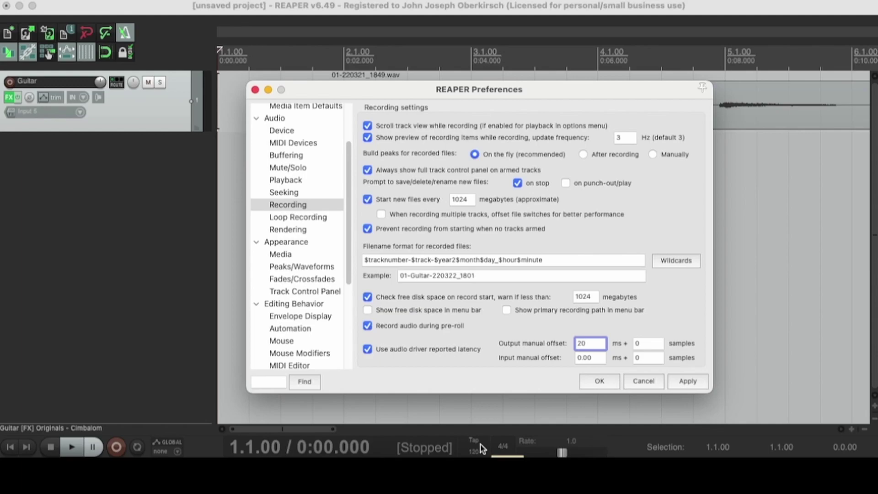
# Reset the output manual offset to 0 ms.
pyautogui.press('BackSpace')
pyautogui.press('BackSpace')
pyautogui.write('0')
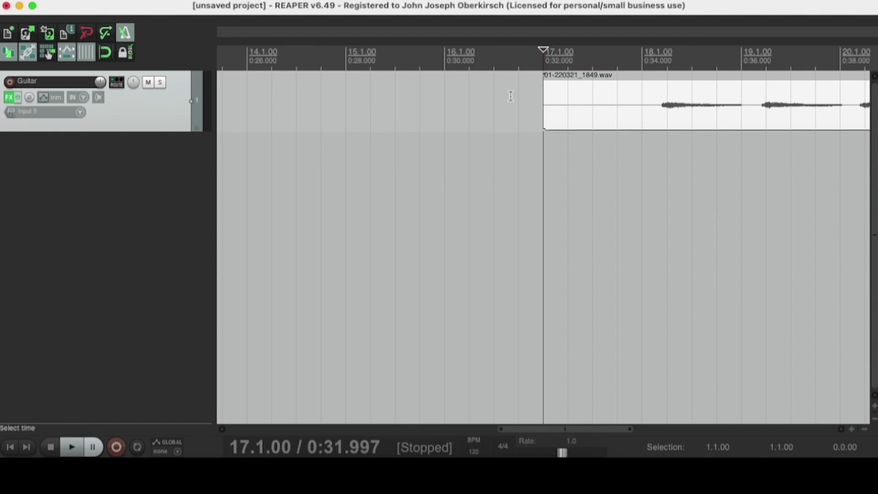
# Place the edit cursor just before the first note of the guitar recording, at about 0:34.
pyautogui.click(657, 116)
pyautogui.hscroll(3, 658, 117)
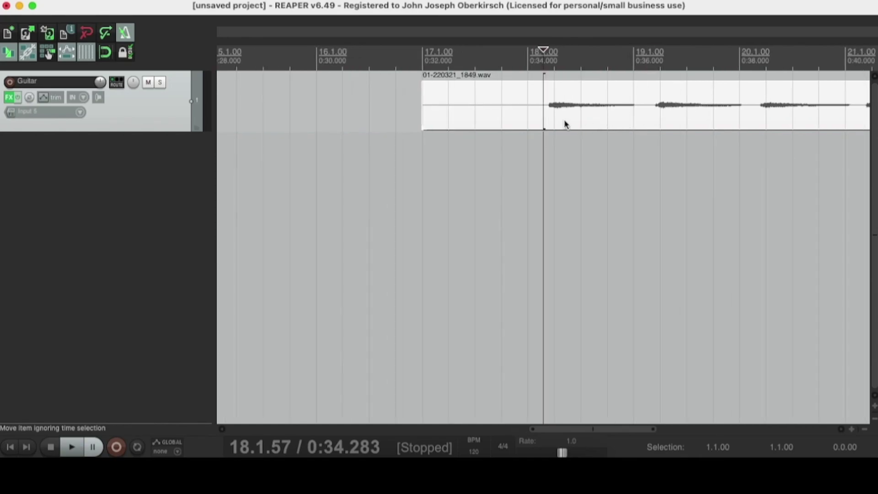
pyautogui.scroll(-3, 633, 114)
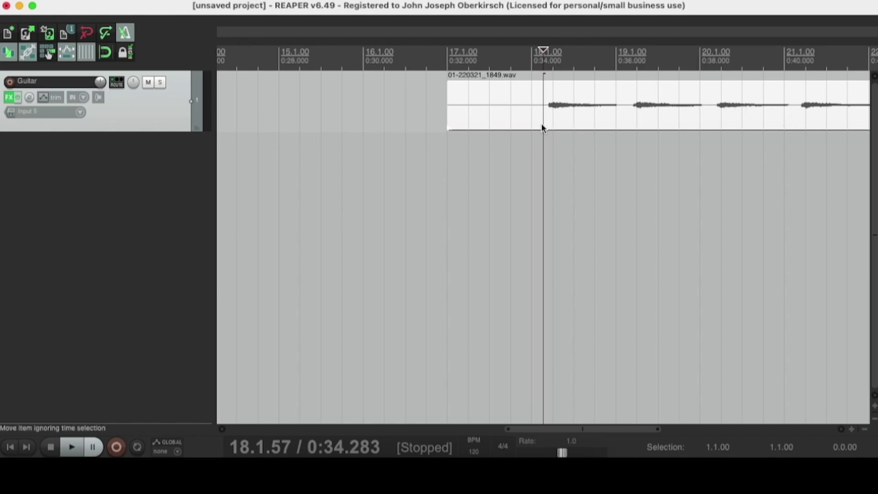
# Reopen the preferences at the Recording settings of the Audio section.
pyautogui.click(320, 9)
pyautogui.click(382, 445)
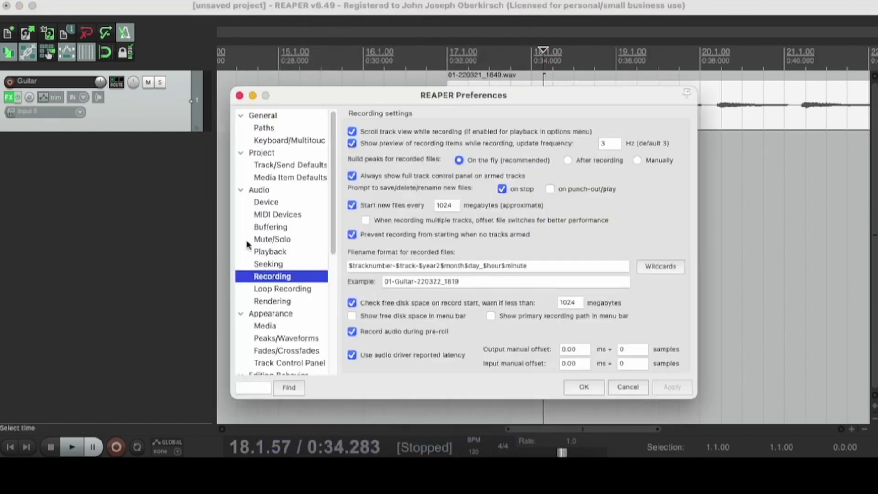
pyautogui.click(270, 188)
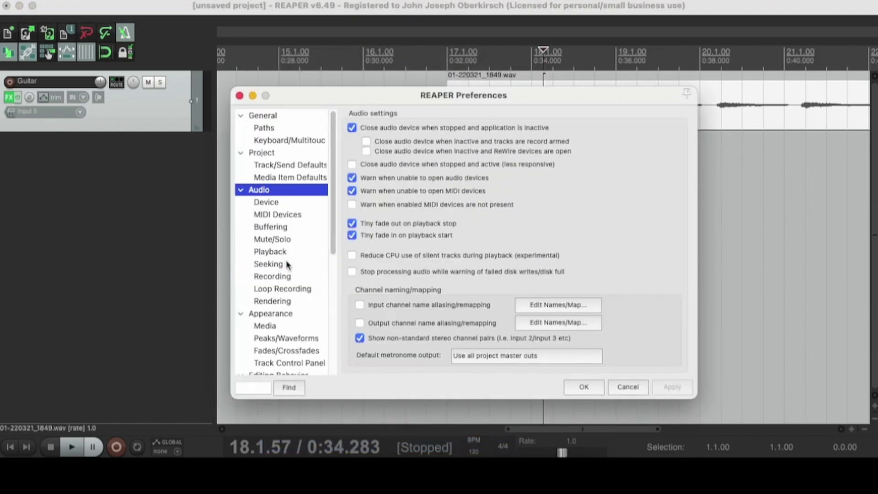
pyautogui.click(278, 276)
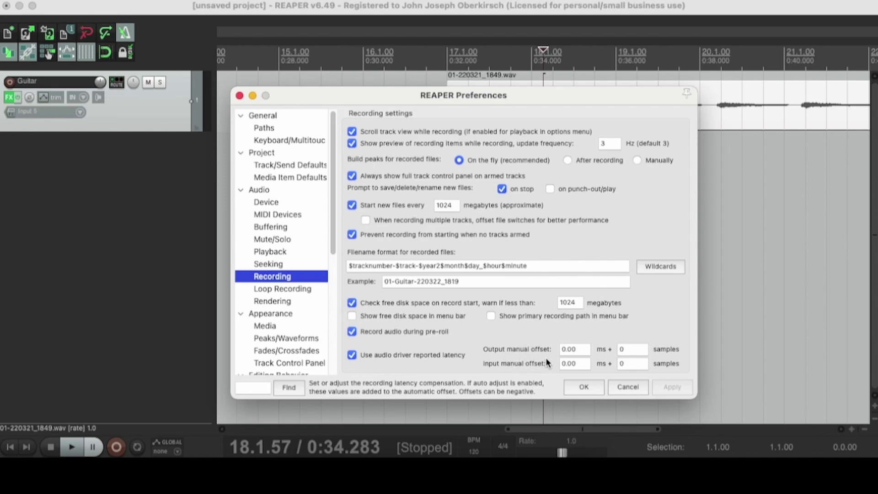
# Set the input manual offset to 10 ms and apply it.
pyautogui.click(562, 363)
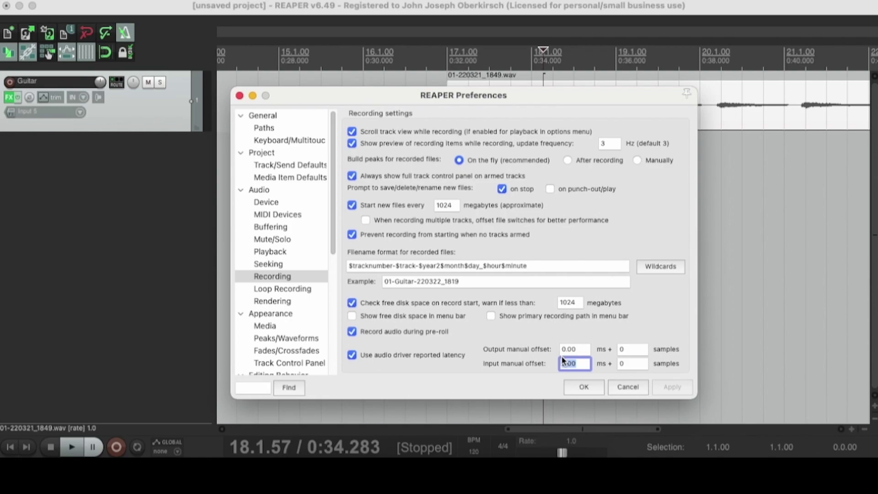
pyautogui.press('BackSpace')
pyautogui.write('10')
pyautogui.click(669, 387)
# Try 100 ms as the input manual offset, replace it with 20 ms and apply the change.
pyautogui.press('BackSpace')
pyautogui.write('00')
pyautogui.press('BackSpace')
pyautogui.press('BackSpace')
pyautogui.press('BackSpace')
pyautogui.write('20')
pyautogui.click(671, 388)
# Set the input manual offset to 0.00 ms, apply it and close the preferences.
pyautogui.press('BackSpace')
pyautogui.press('BackSpace')
pyautogui.write('0.00')
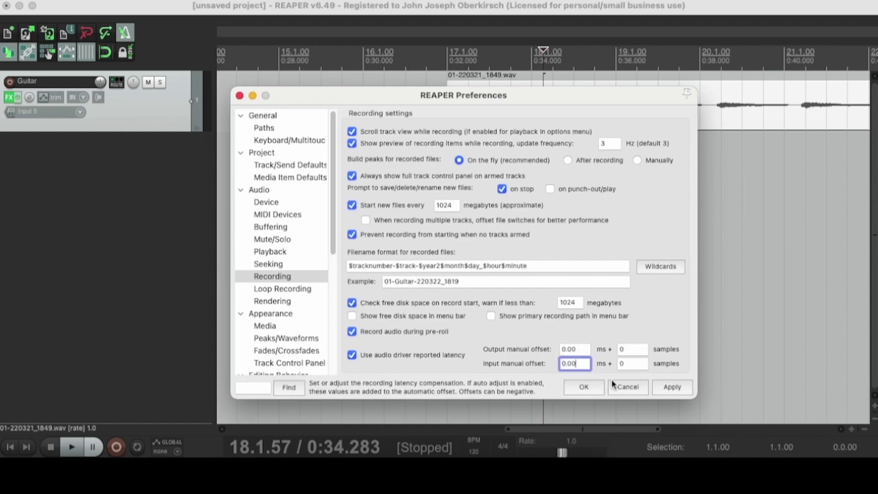
pyautogui.click(670, 388)
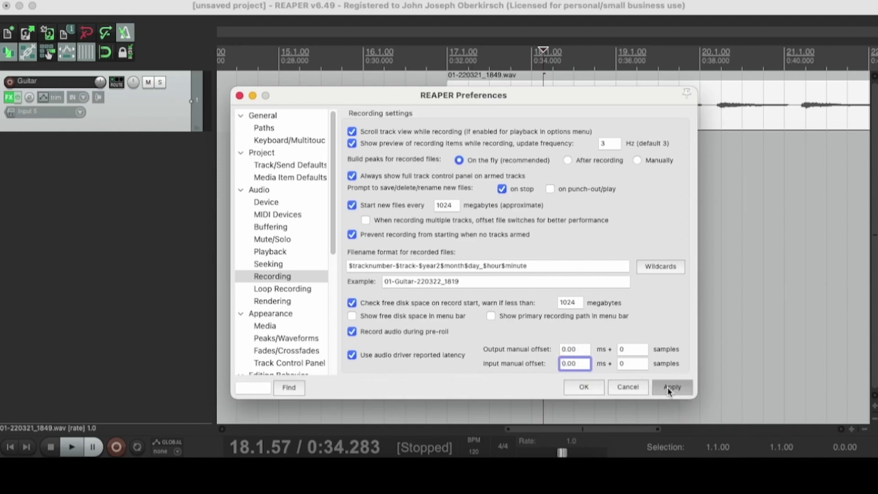
pyautogui.click(589, 384)
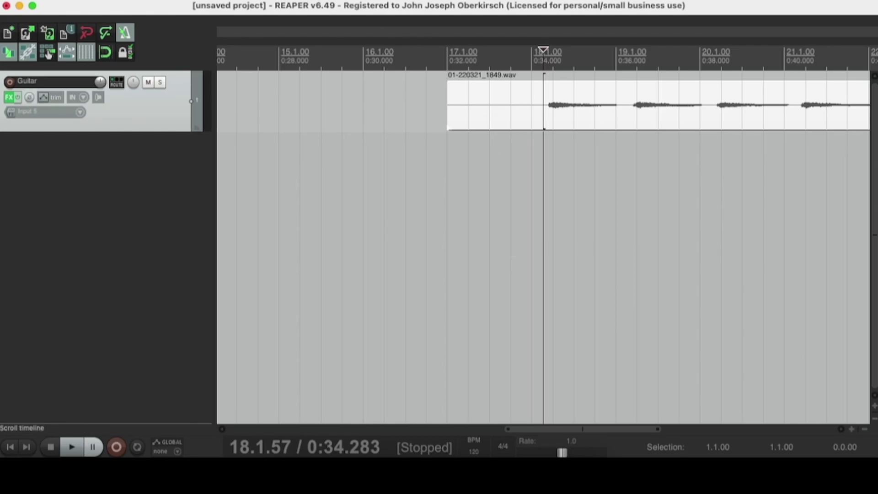
# Review the output and input manual offsets in the audio recording preferences and close the dialog.
pyautogui.click(270, 1)
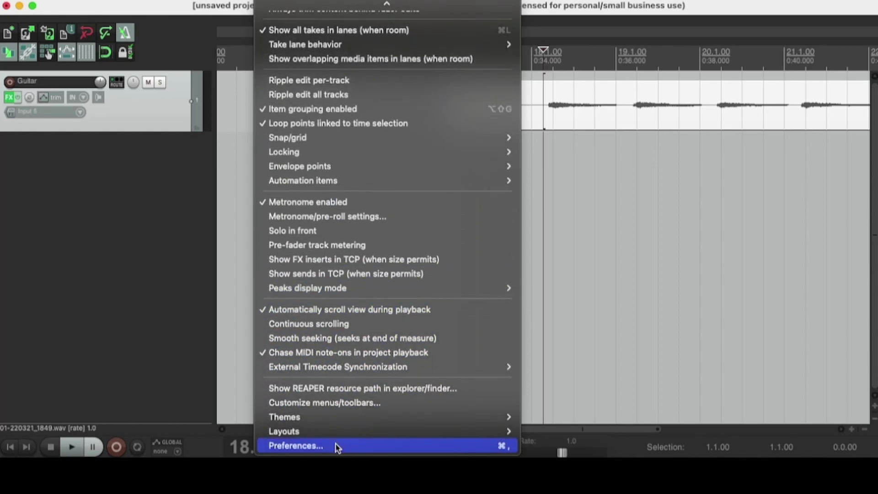
pyautogui.click(336, 445)
pyautogui.click(267, 182)
pyautogui.click(266, 190)
pyautogui.click(282, 276)
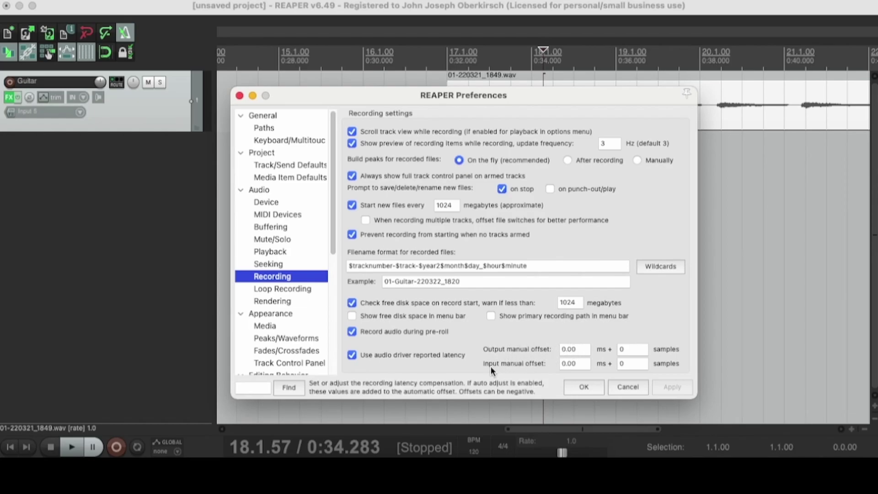
pyautogui.click(589, 390)
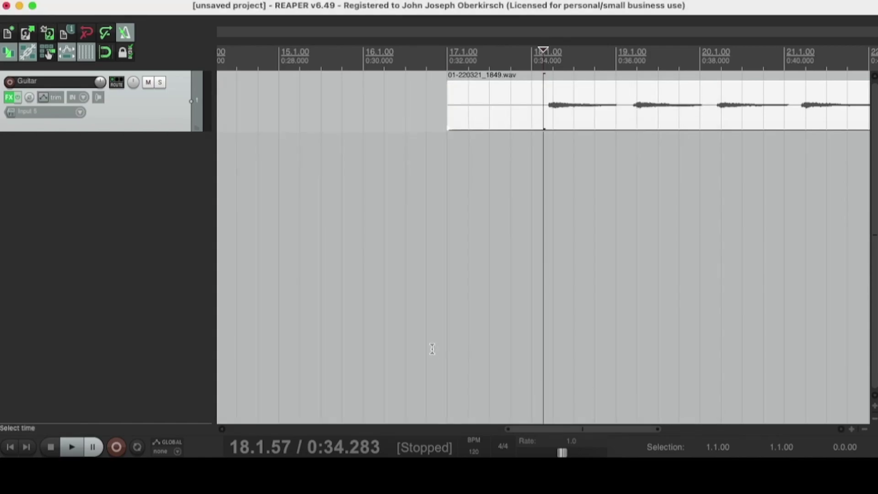